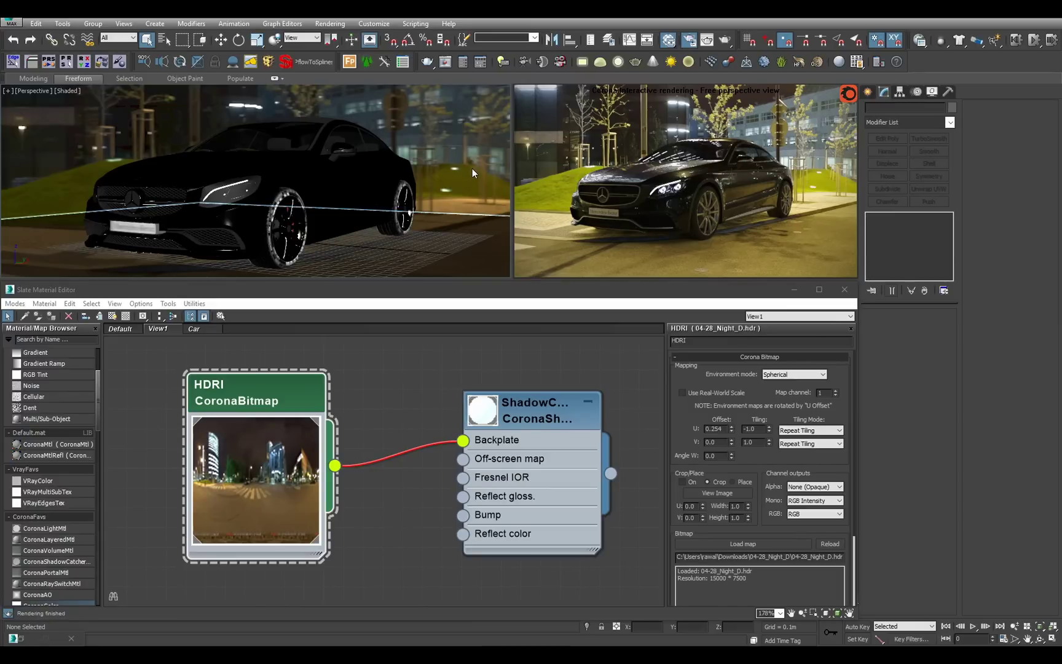
# Change the HDRI bitmap's environment mode from Spherical to Dome.
pyautogui.scroll(-5, 444, 170)
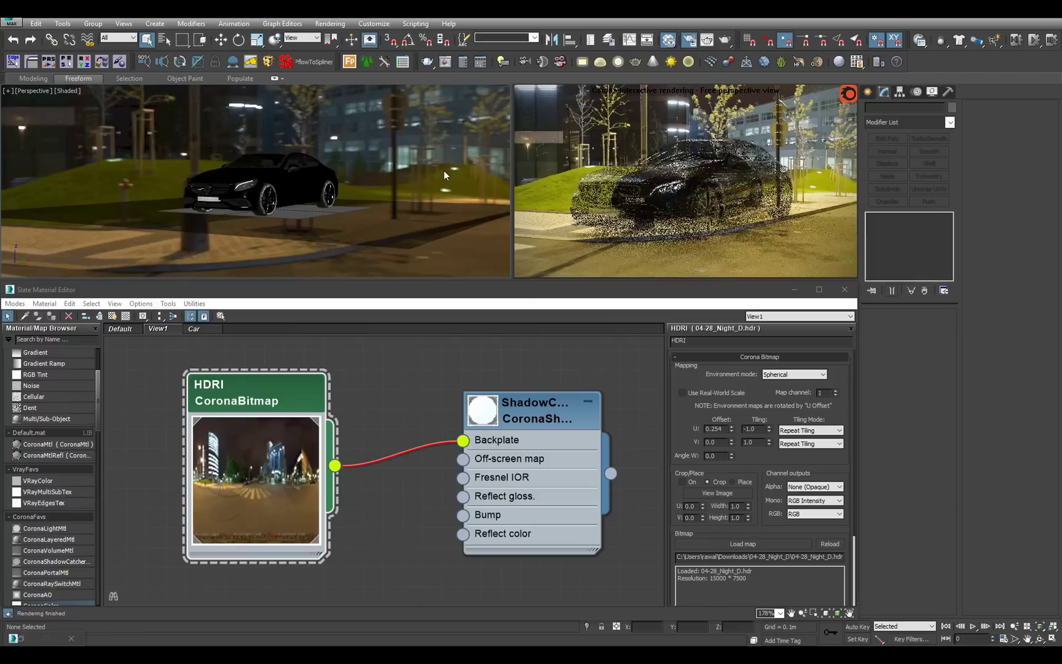
pyautogui.keyDown('alt'); pyautogui.moveTo(444, 171); pyautogui.dragTo(432, 173, button='middle'); pyautogui.keyUp('alt')
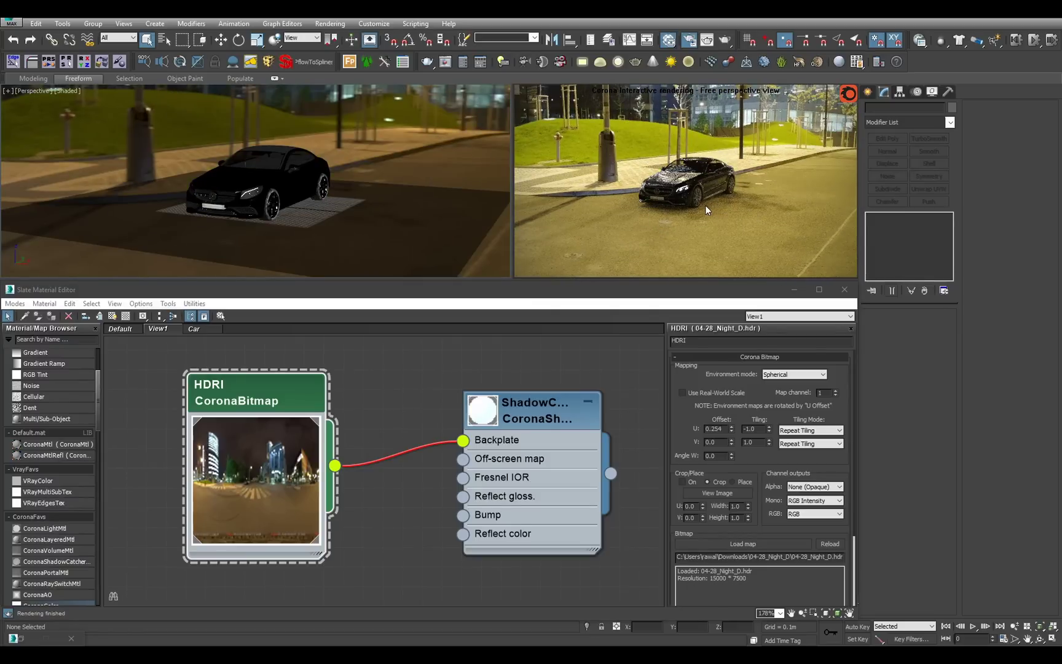
pyautogui.keyDown('alt'); pyautogui.moveTo(366, 184); pyautogui.dragTo(427, 194, button='middle'); pyautogui.keyUp('alt')
pyautogui.scroll(3, 379, 171)
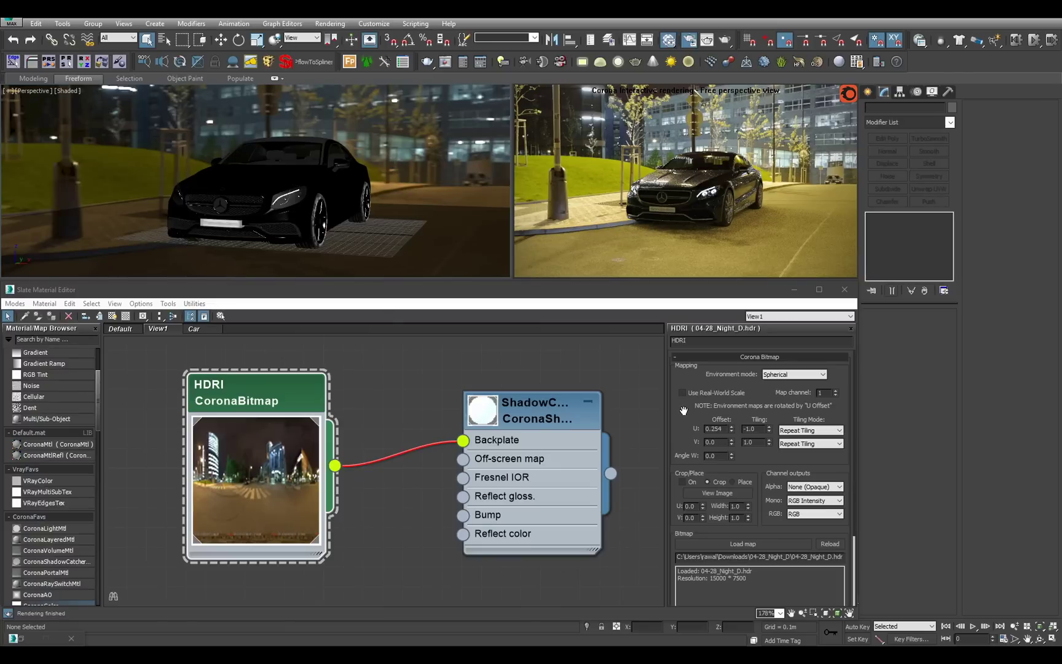
pyautogui.moveTo(683, 434); pyautogui.dragTo(688, 461)
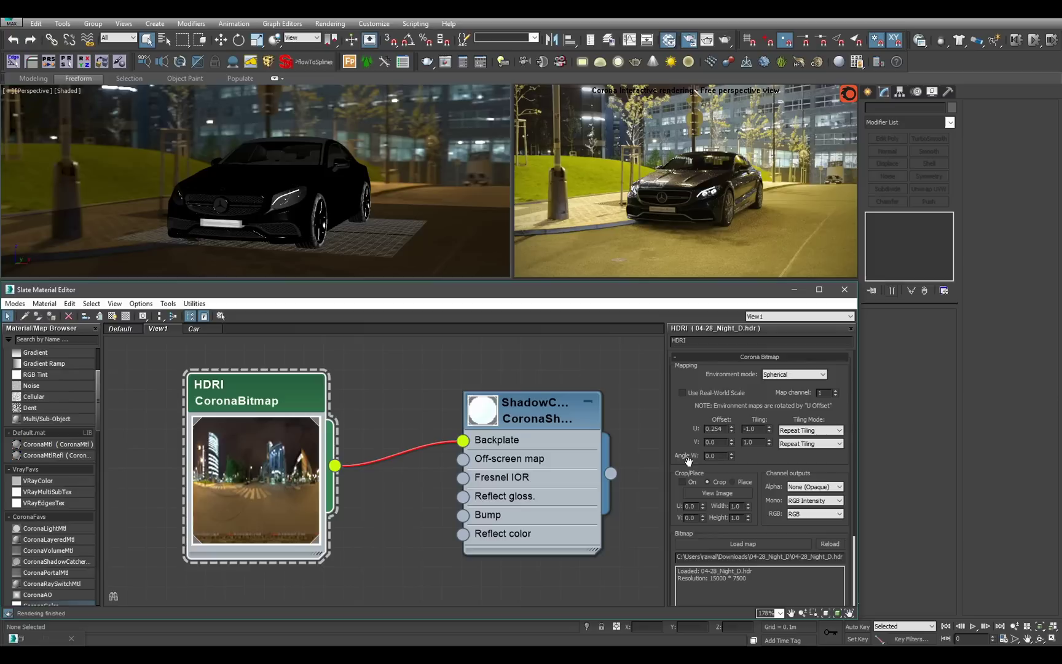
pyautogui.click(788, 374)
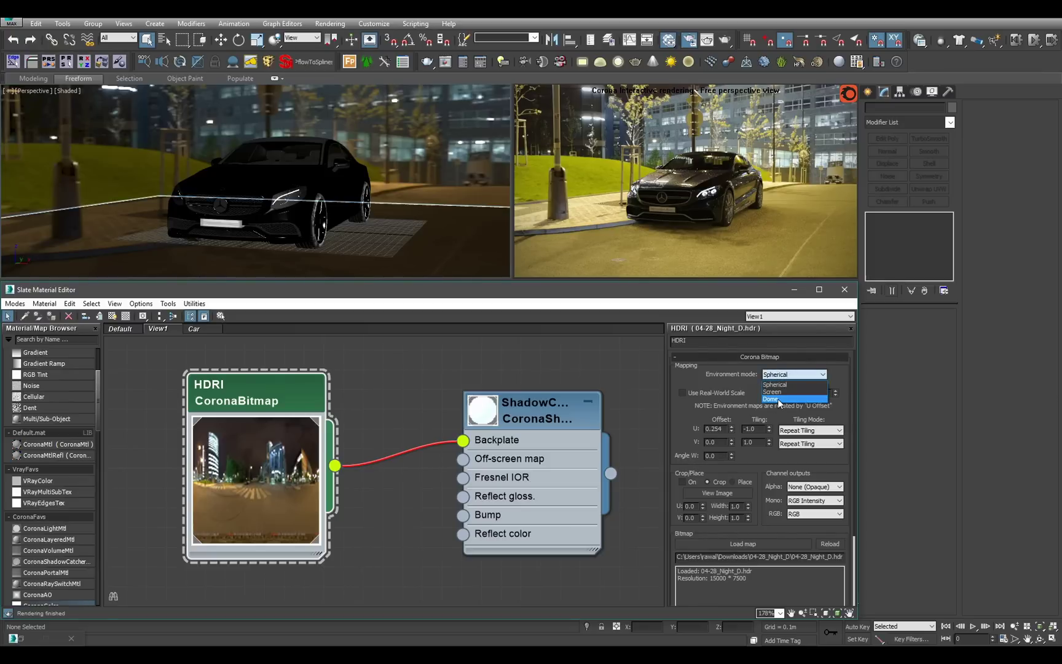
pyautogui.click(778, 399)
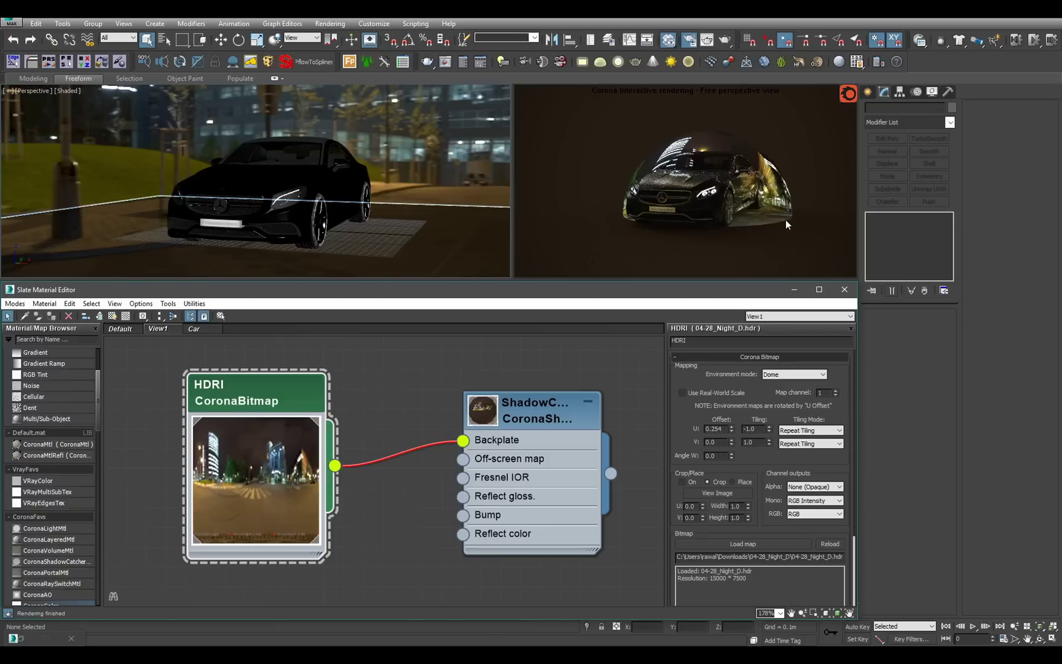
# Try offsetting the dome origin along X, and set the X origin back to 0 m.
pyautogui.scroll(-3, 744, 477)
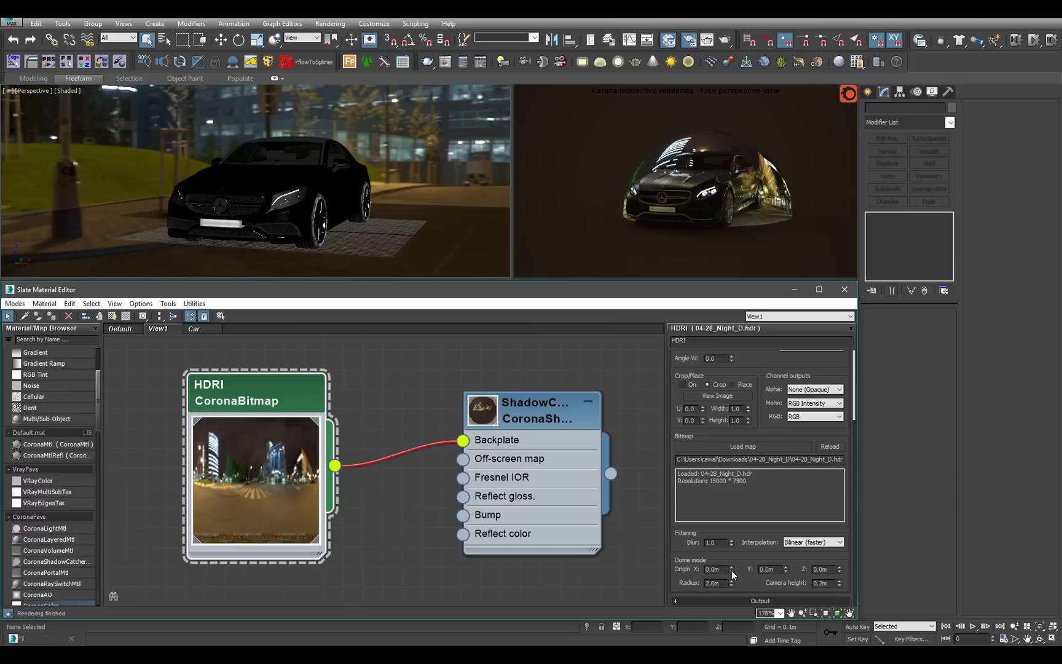
pyautogui.moveTo(730, 570); pyautogui.dragTo(667, 78)
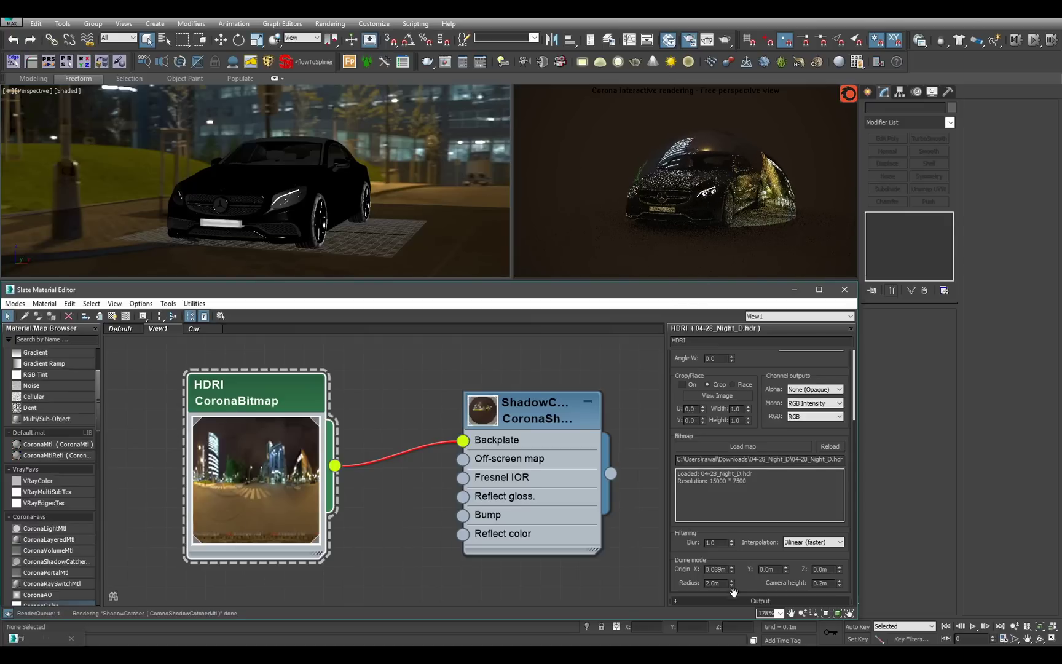
pyautogui.doubleClick(715, 569)
pyautogui.write('0')
pyautogui.press('Return')
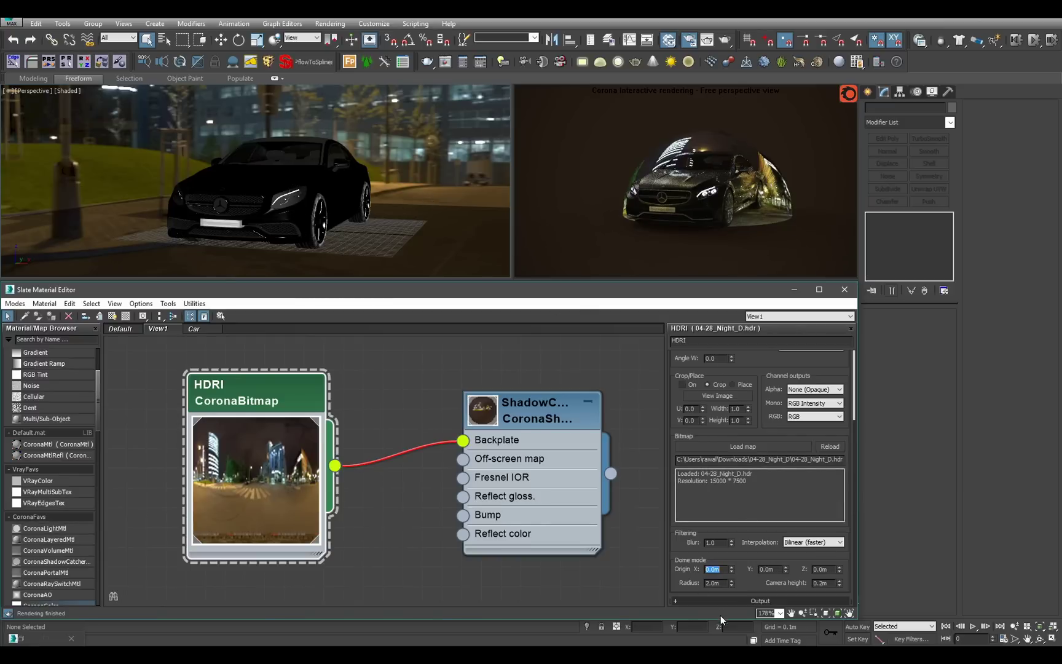
# Set the dome radius of the HDRI bitmap to 2000 m.
pyautogui.doubleClick(713, 583)
pyautogui.press('Tab')
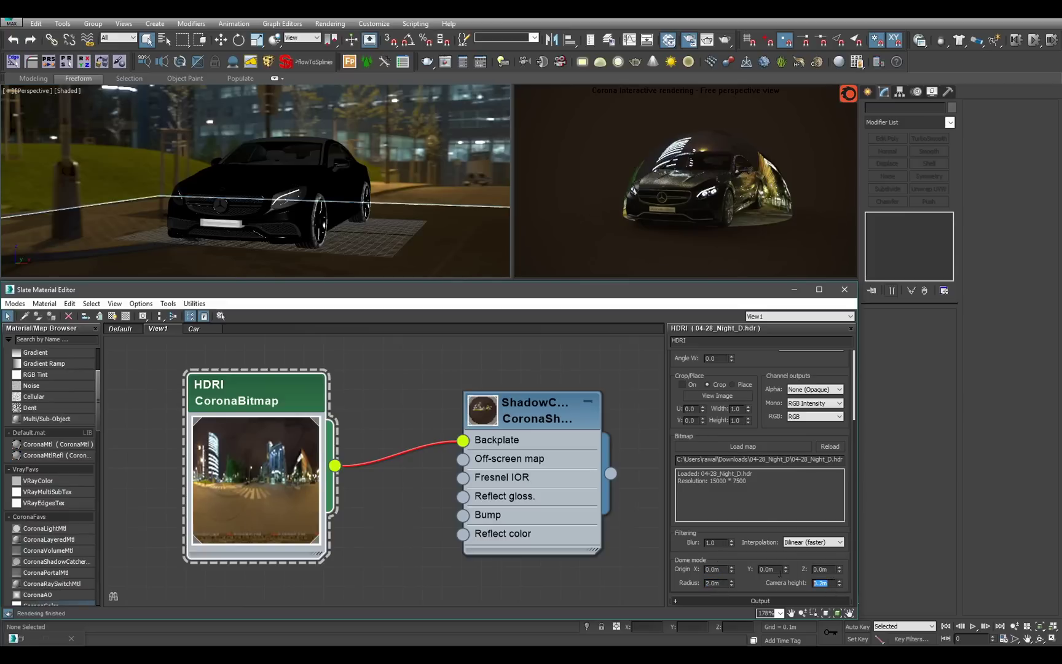
pyautogui.moveTo(720, 584); pyautogui.dragTo(633, 564)
pyautogui.write('2000')
pyautogui.press('Return')
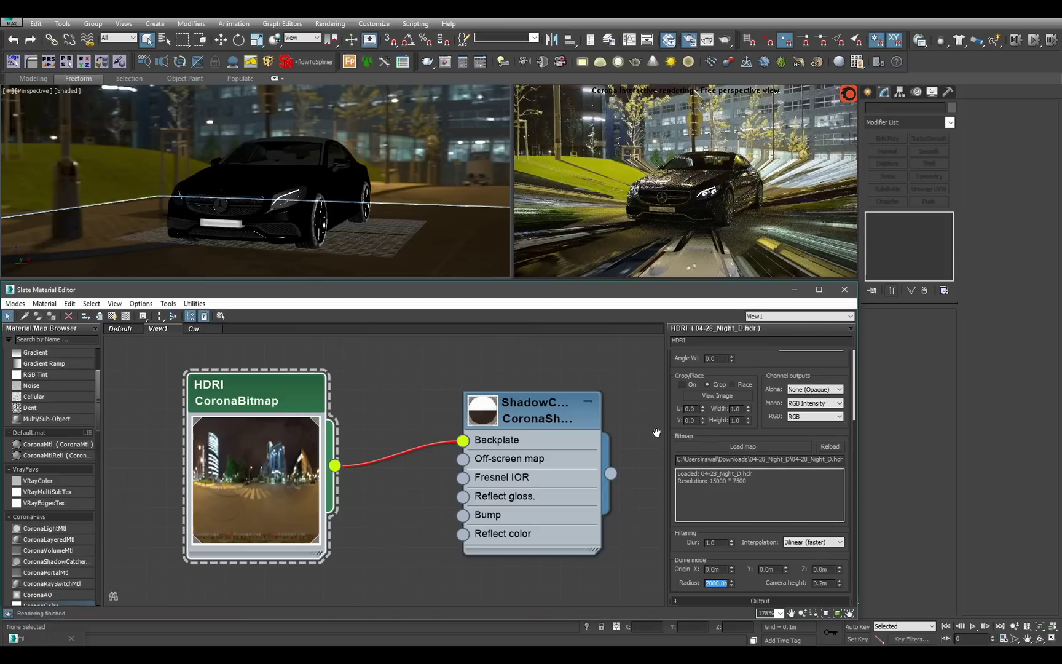
# Raise the dome's camera height to about 0.929 m so the ground projection fits under the car.
pyautogui.press('Tab')
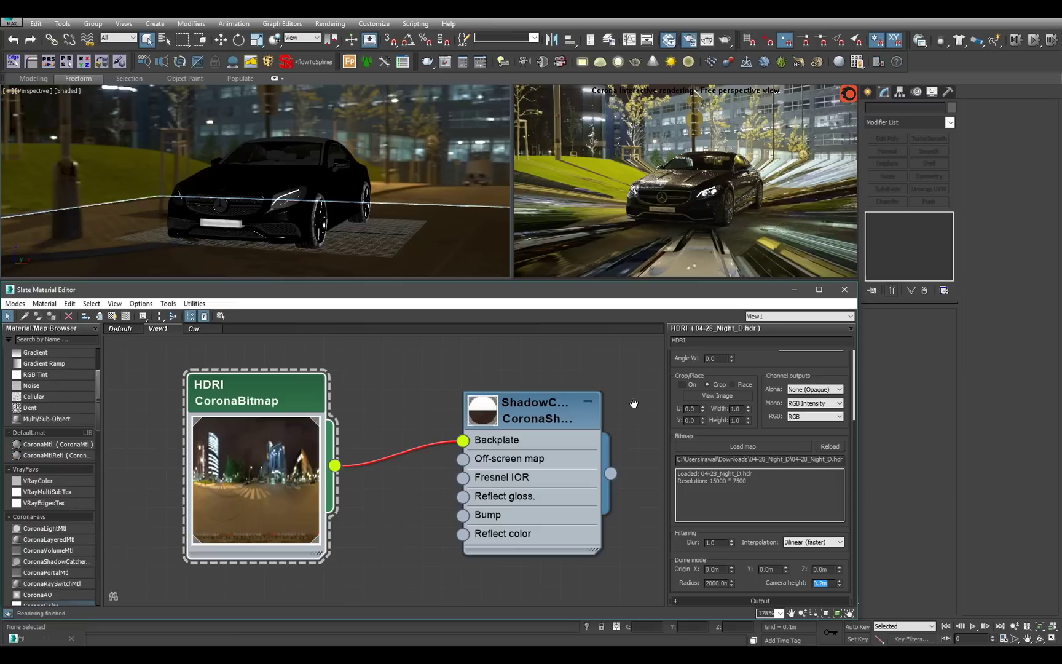
pyautogui.click(355, 209)
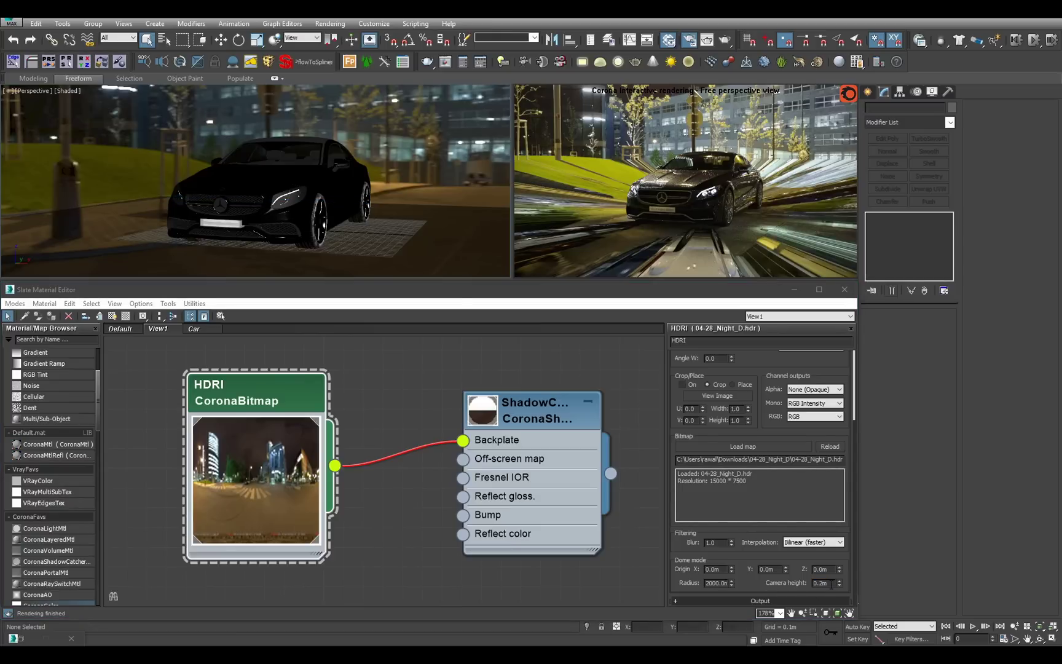
pyautogui.click(823, 582)
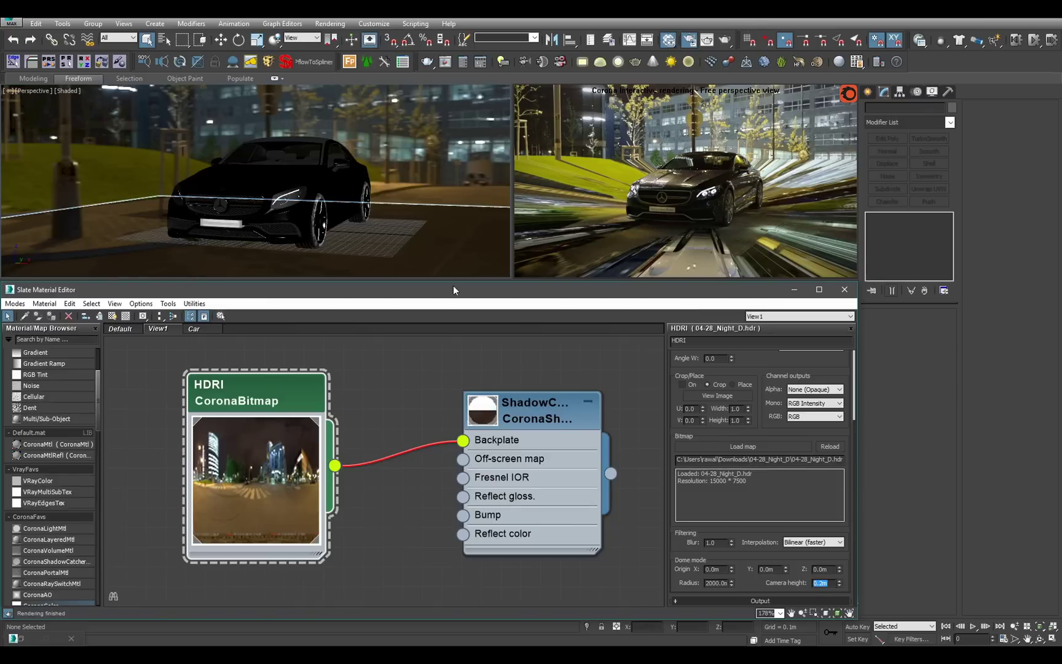
pyautogui.moveTo(397, 214)
pyautogui.mouseDown(button='middle')
pyautogui.moveTo(386, 221)
pyautogui.moveTo(406, 210)
pyautogui.mouseUp(button='middle')
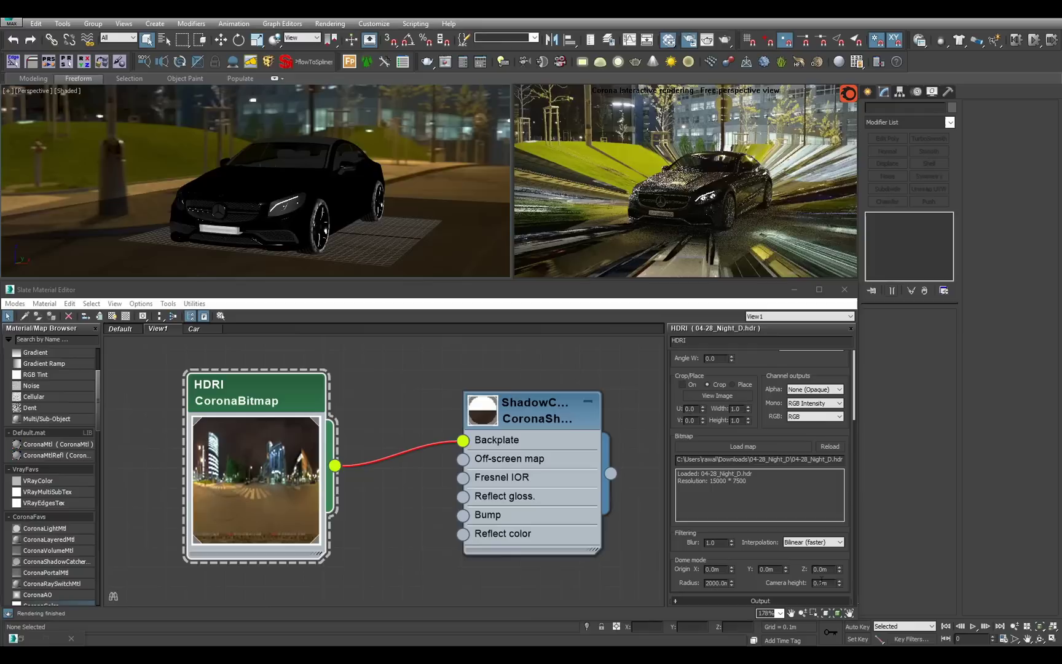
pyautogui.moveTo(839, 583); pyautogui.dragTo(811, 440)
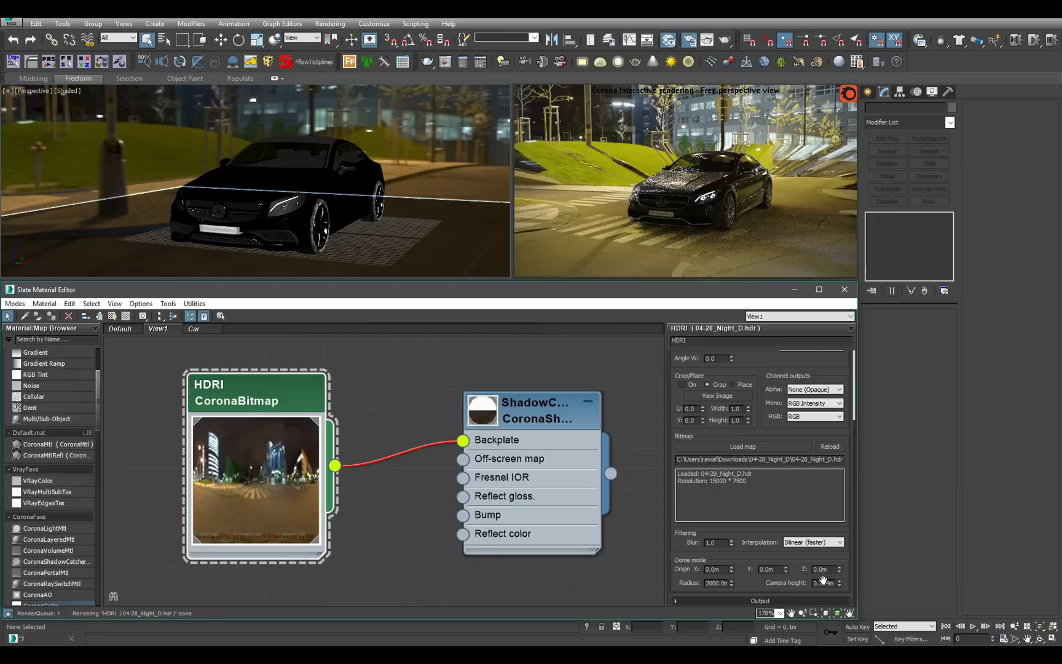
pyautogui.moveTo(840, 586); pyautogui.dragTo(836, 522)
# Check the crosswalk's scale against the car from several angles and raise the dome's camera height to about 1.115 m.
pyautogui.keyDown('alt'); pyautogui.moveTo(312, 188); pyautogui.dragTo(342, 175, button='middle'); pyautogui.keyUp('alt')
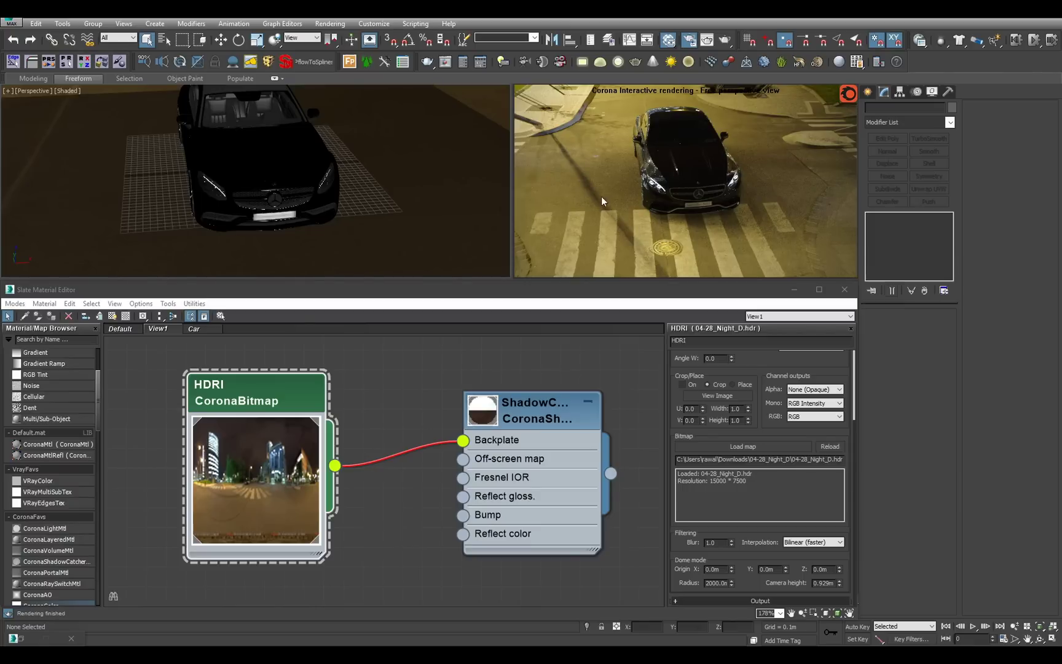
pyautogui.keyDown('alt'); pyautogui.moveTo(304, 151); pyautogui.dragTo(276, 183, button='middle'); pyautogui.keyUp('alt')
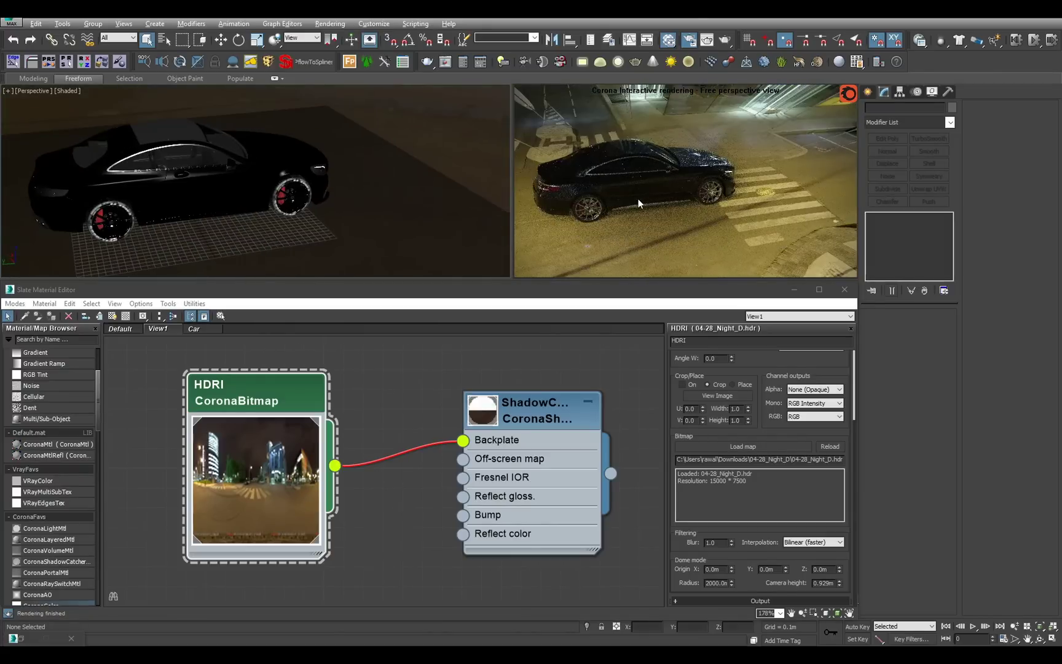
pyautogui.keyDown('alt'); pyautogui.moveTo(341, 191); pyautogui.dragTo(248, 180, button='middle'); pyautogui.keyUp('alt')
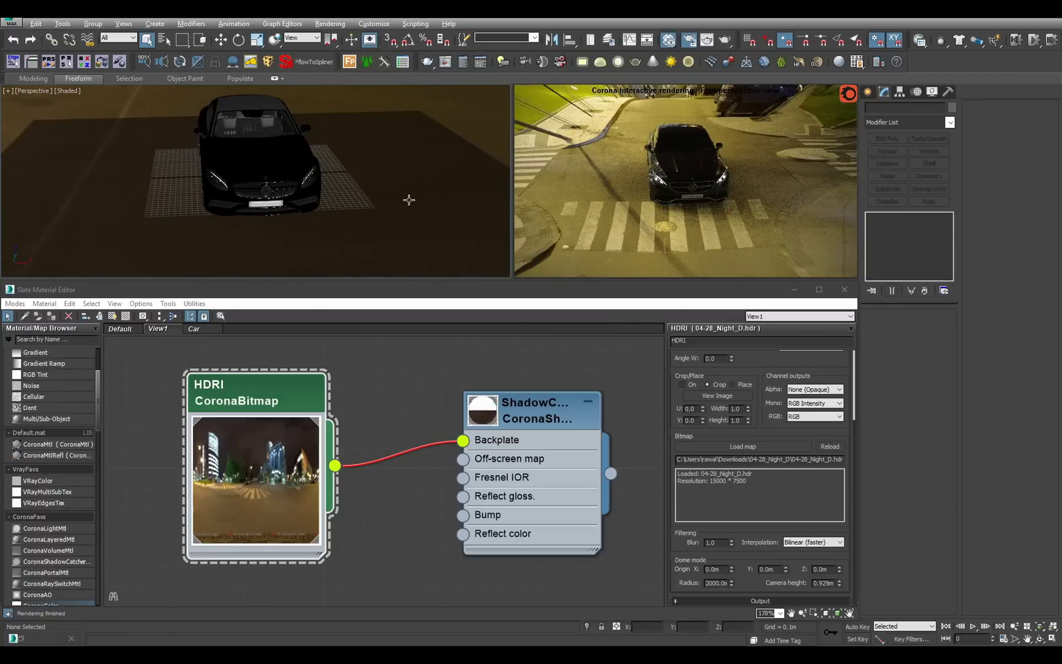
pyautogui.keyDown('alt'); pyautogui.moveTo(448, 190); pyautogui.dragTo(434, 187, button='middle'); pyautogui.keyUp('alt')
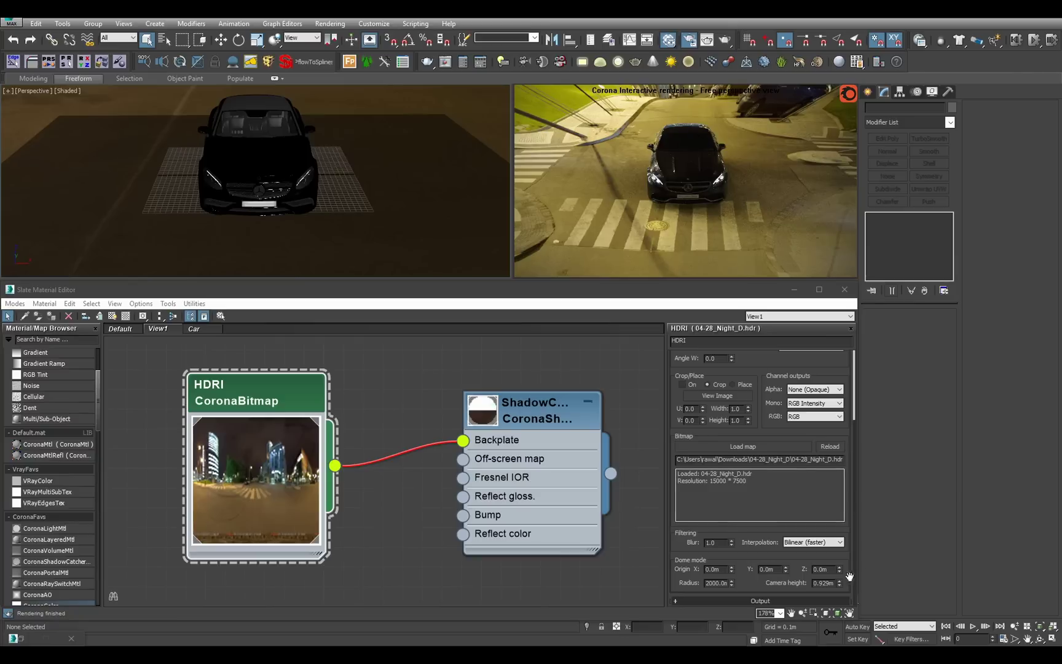
pyautogui.click(829, 586)
pyautogui.moveTo(837, 584); pyautogui.dragTo(833, 572)
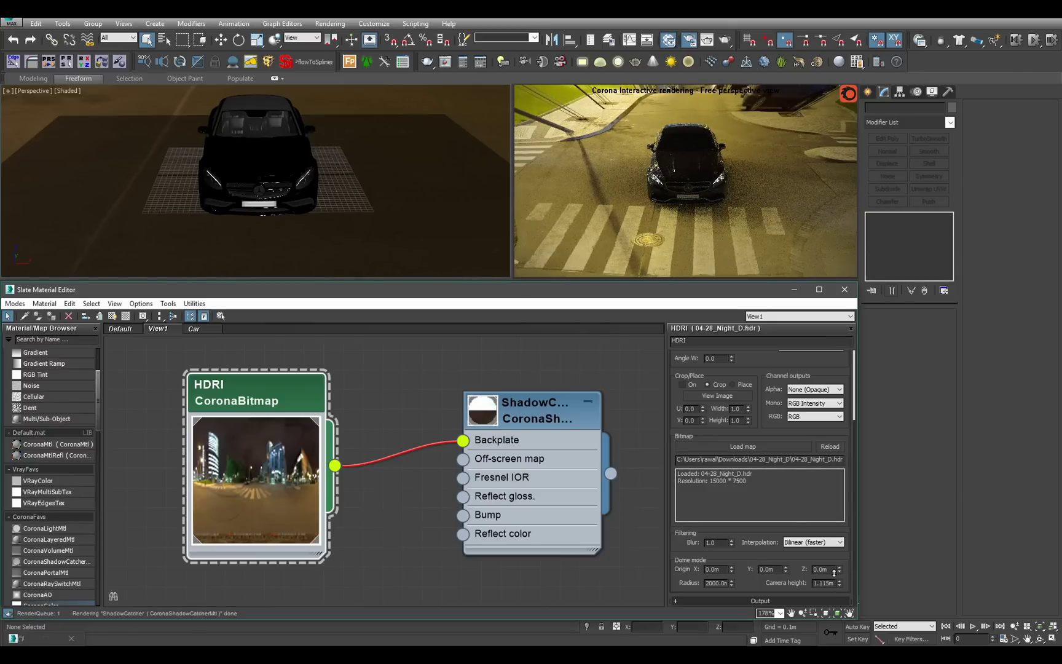
# Examine the car on the projected ground from several angles, checking the crosswalk, the surroundings and any background stretching.
pyautogui.keyDown('alt'); pyautogui.moveTo(336, 161); pyautogui.dragTo(410, 220, button='middle'); pyautogui.keyUp('alt')
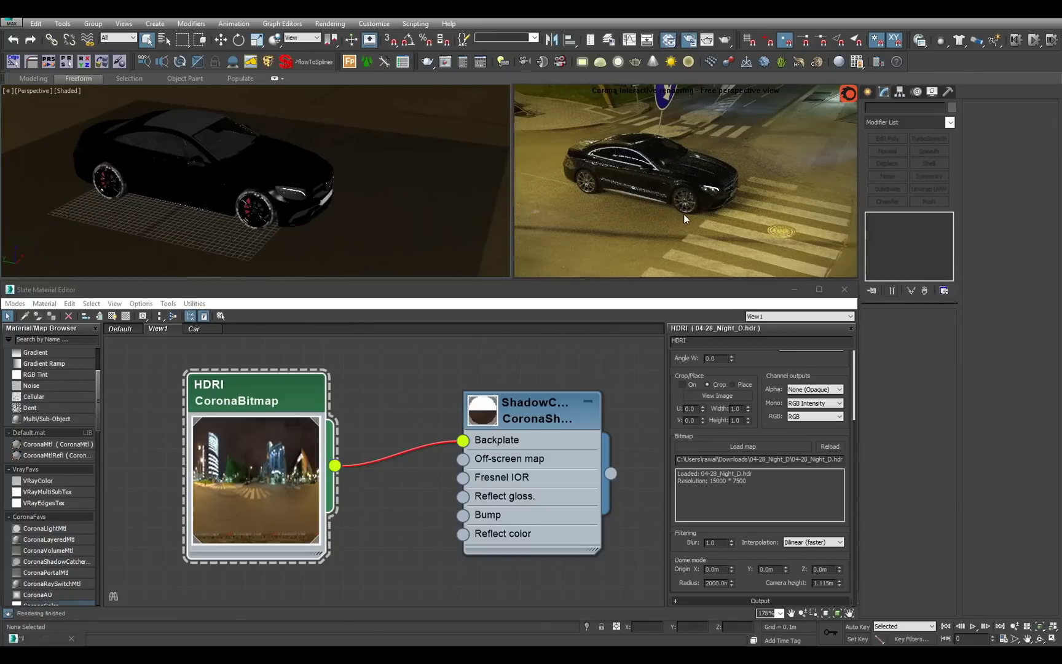
pyautogui.keyDown('alt'); pyautogui.moveTo(286, 178); pyautogui.dragTo(258, 169, button='middle'); pyautogui.keyUp('alt')
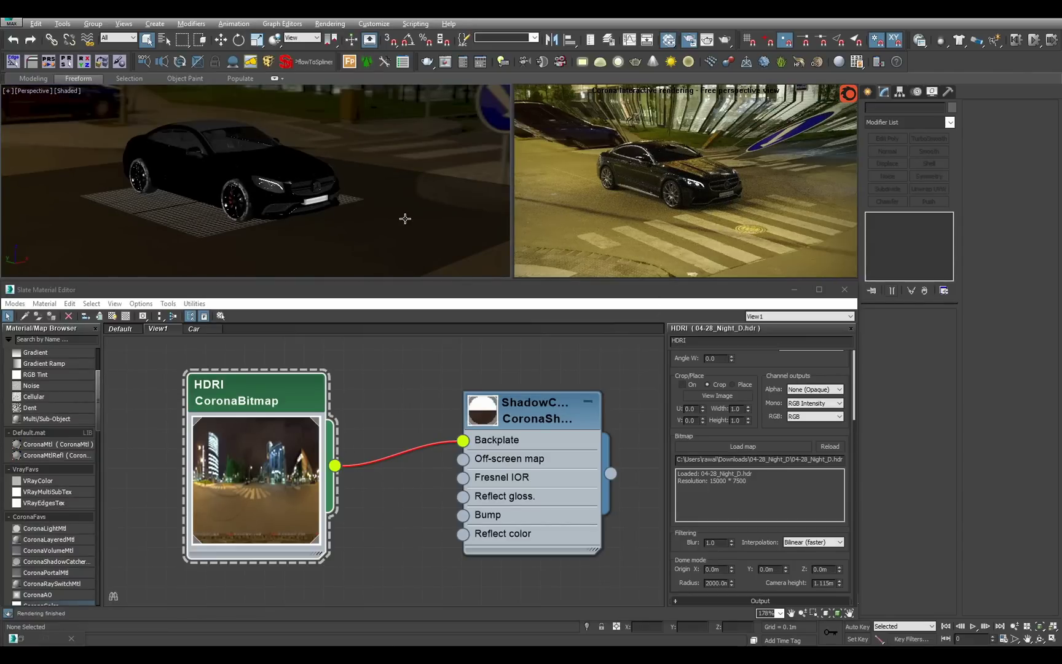
pyautogui.keyDown('alt'); pyautogui.moveTo(403, 218); pyautogui.dragTo(356, 207, button='middle'); pyautogui.keyUp('alt')
pyautogui.keyDown('alt'); pyautogui.moveTo(315, 163); pyautogui.dragTo(312, 165, button='middle'); pyautogui.keyUp('alt')
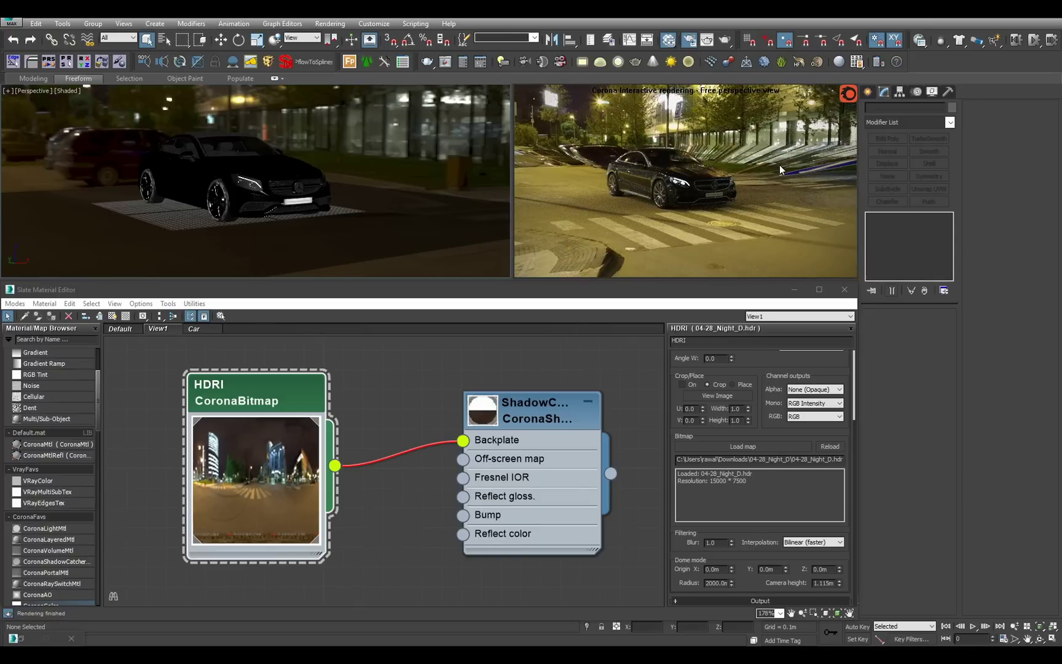
pyautogui.keyDown('alt'); pyautogui.moveTo(341, 187); pyautogui.dragTo(345, 200, button='middle'); pyautogui.keyUp('alt')
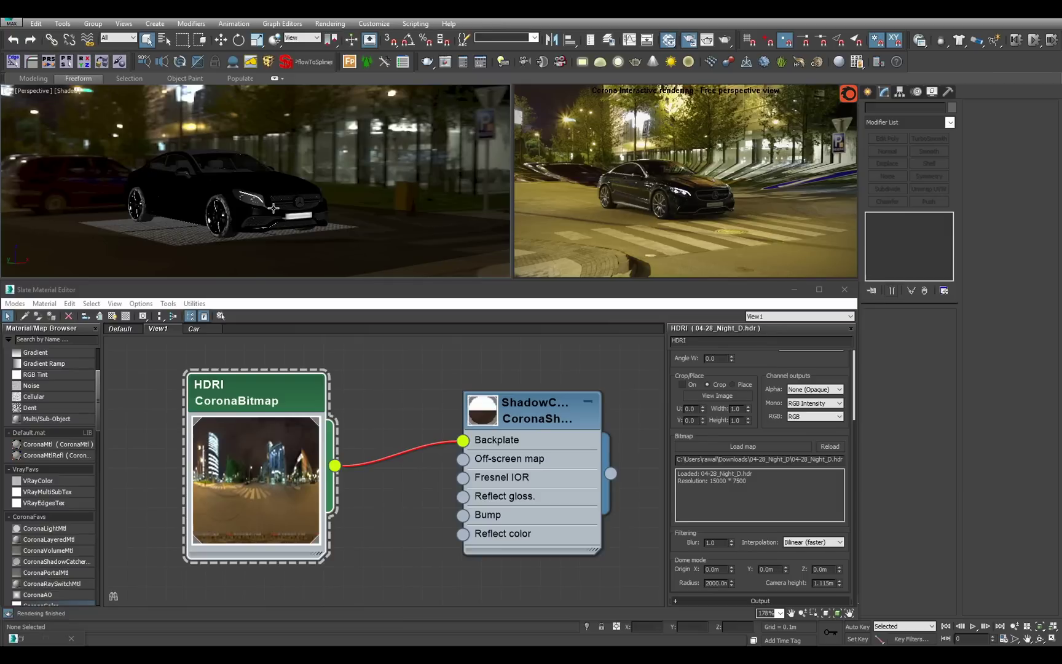
pyautogui.scroll(2, 274, 208)
pyautogui.keyDown('alt'); pyautogui.moveTo(282, 206); pyautogui.dragTo(296, 209, button='middle'); pyautogui.keyUp('alt')
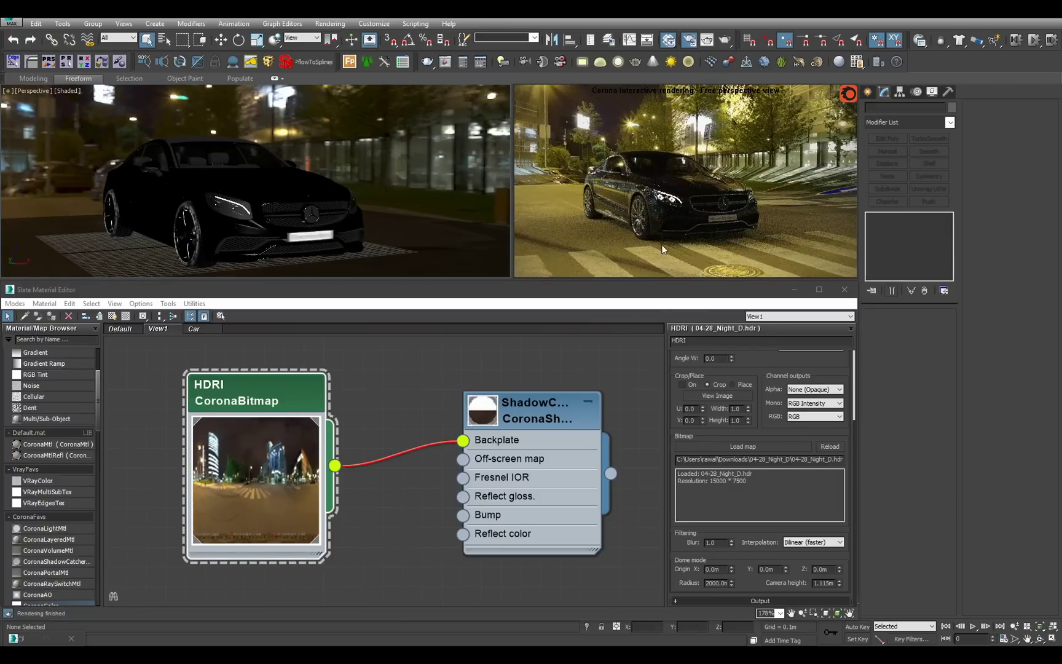
pyautogui.scroll(-3, 369, 200)
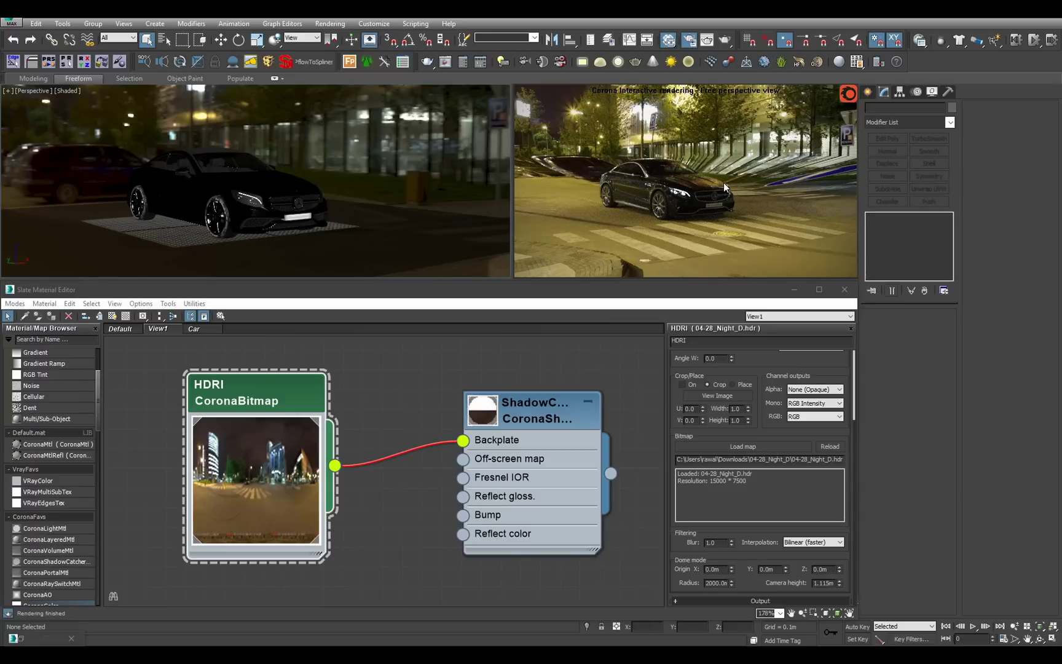
pyautogui.keyDown('alt'); pyautogui.moveTo(381, 180); pyautogui.dragTo(370, 177, button='middle'); pyautogui.keyUp('alt')
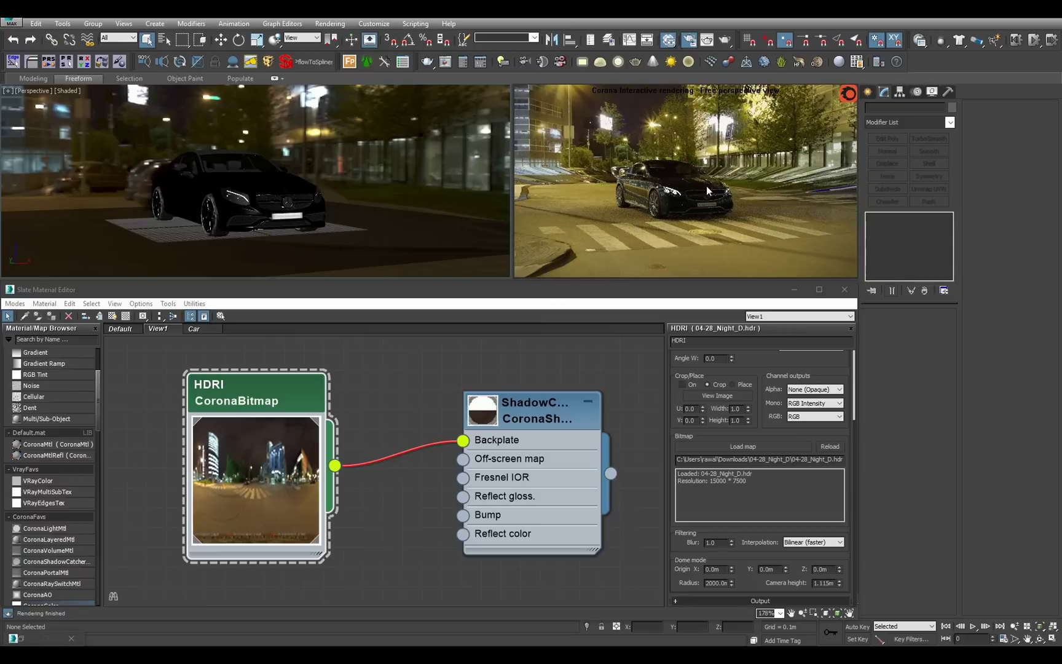
# Frame the car closely from a low front three-quarter angle and render the perspective view.
pyautogui.keyDown('alt'); pyautogui.moveTo(411, 201); pyautogui.dragTo(382, 185, button='middle'); pyautogui.keyUp('alt')
pyautogui.scroll(3, 349, 176)
pyautogui.keyDown('alt'); pyautogui.moveTo(389, 185); pyautogui.dragTo(356, 202, button='middle'); pyautogui.keyUp('alt')
pyautogui.scroll(2, 356, 201)
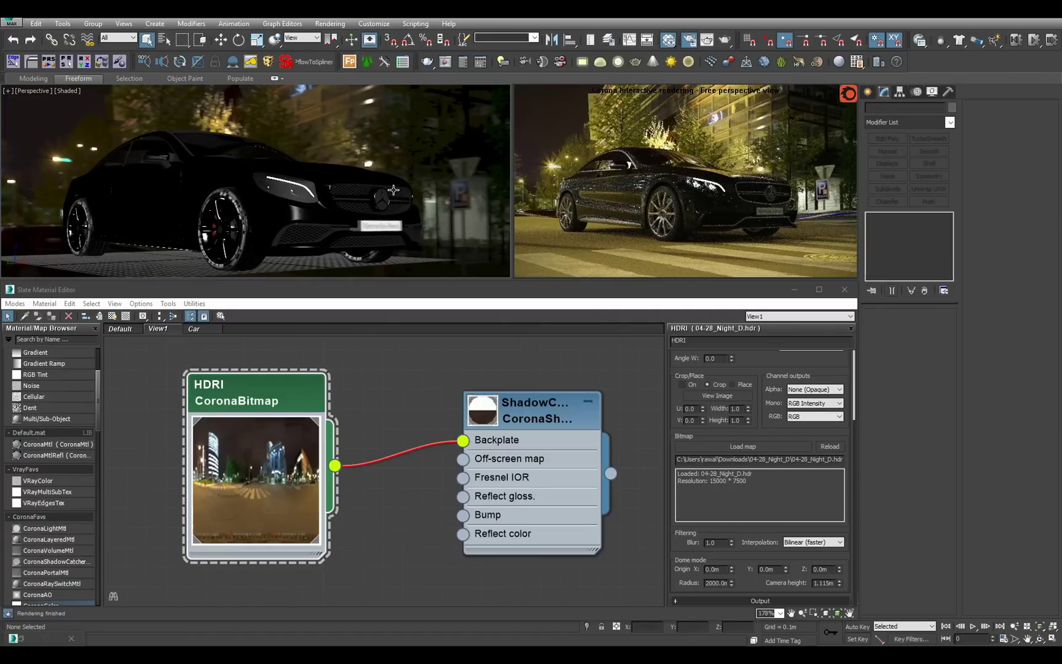
pyautogui.keyDown('alt'); pyautogui.moveTo(393, 190); pyautogui.dragTo(240, 178, button='middle'); pyautogui.keyUp('alt')
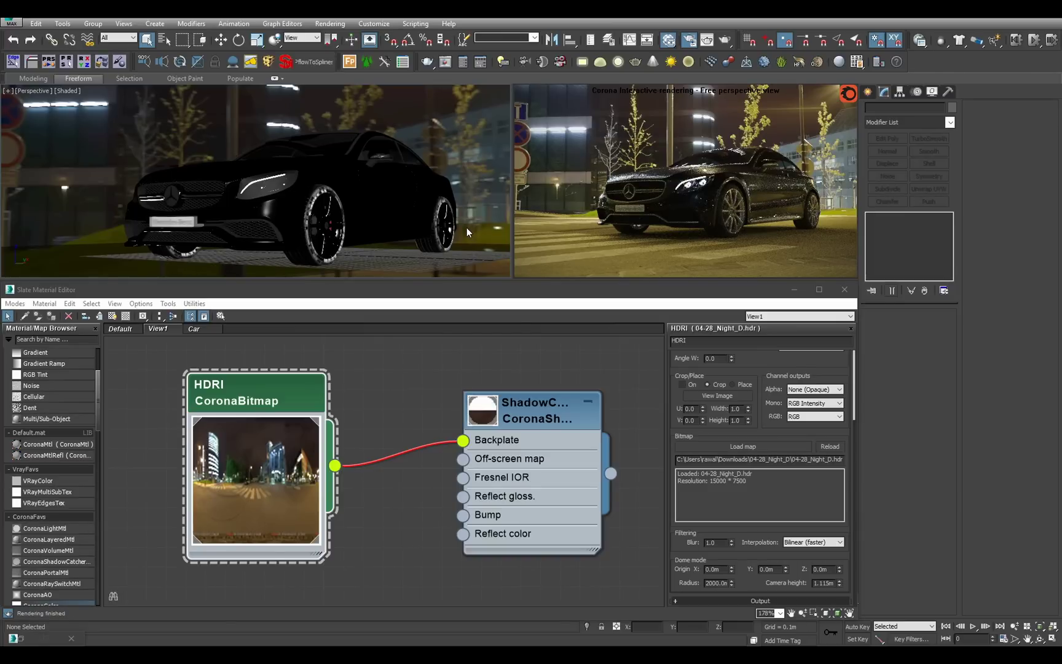
pyautogui.hotkey('shift', 'q')
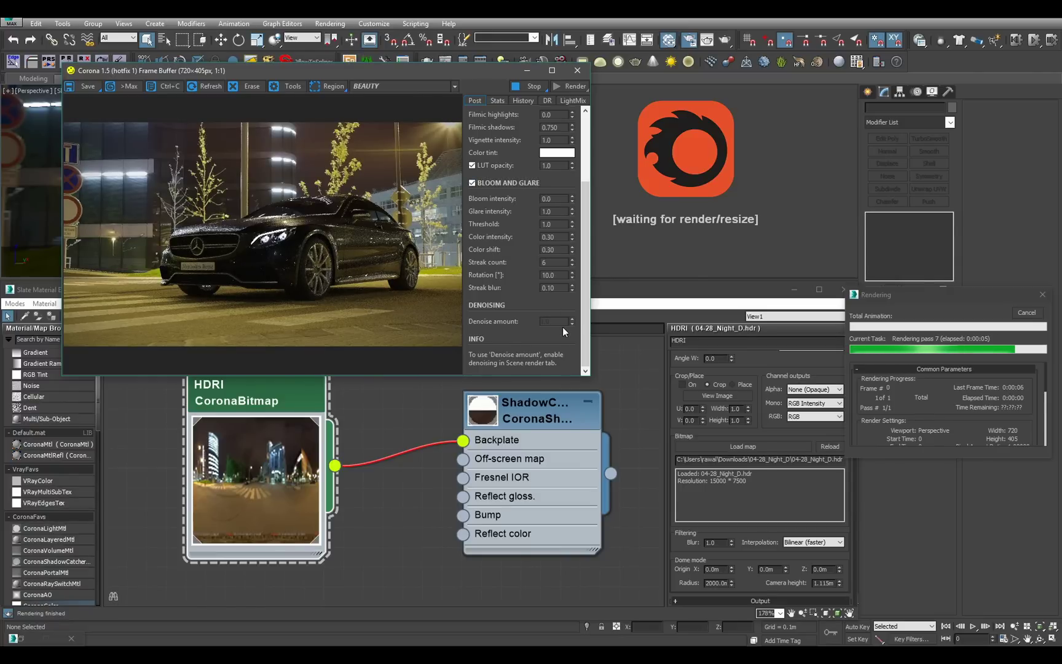
# Set the frame buffer's tone mapping exposure to 0.950 EV, keeping bloom and glare enabled.
pyautogui.click(472, 183)
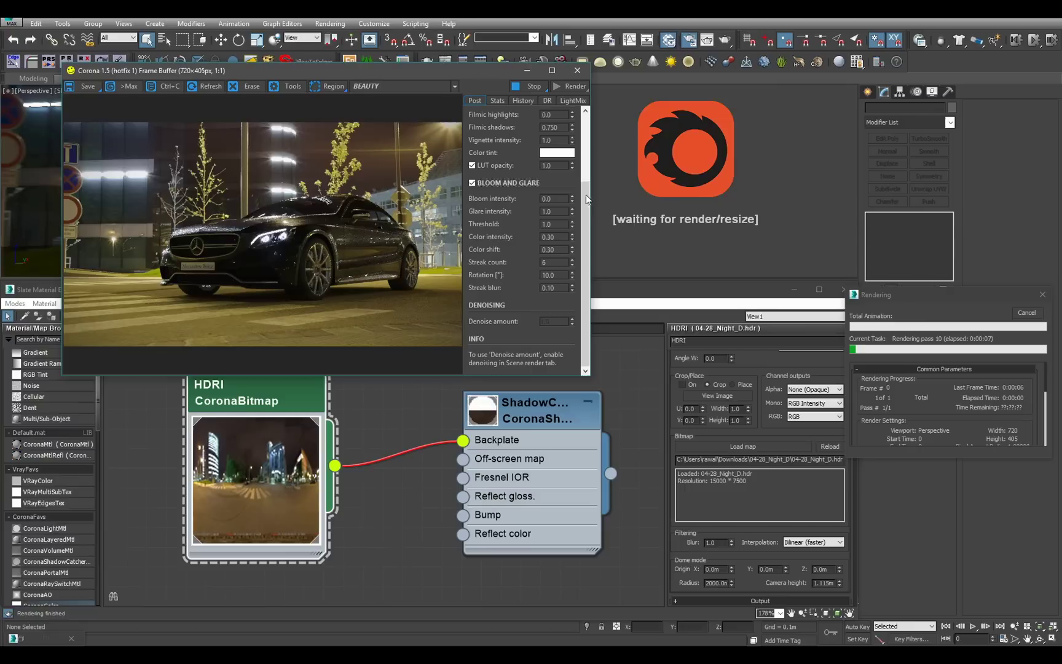
pyautogui.moveTo(585, 199); pyautogui.dragTo(565, 30)
pyautogui.moveTo(571, 149); pyautogui.dragTo(571, 141)
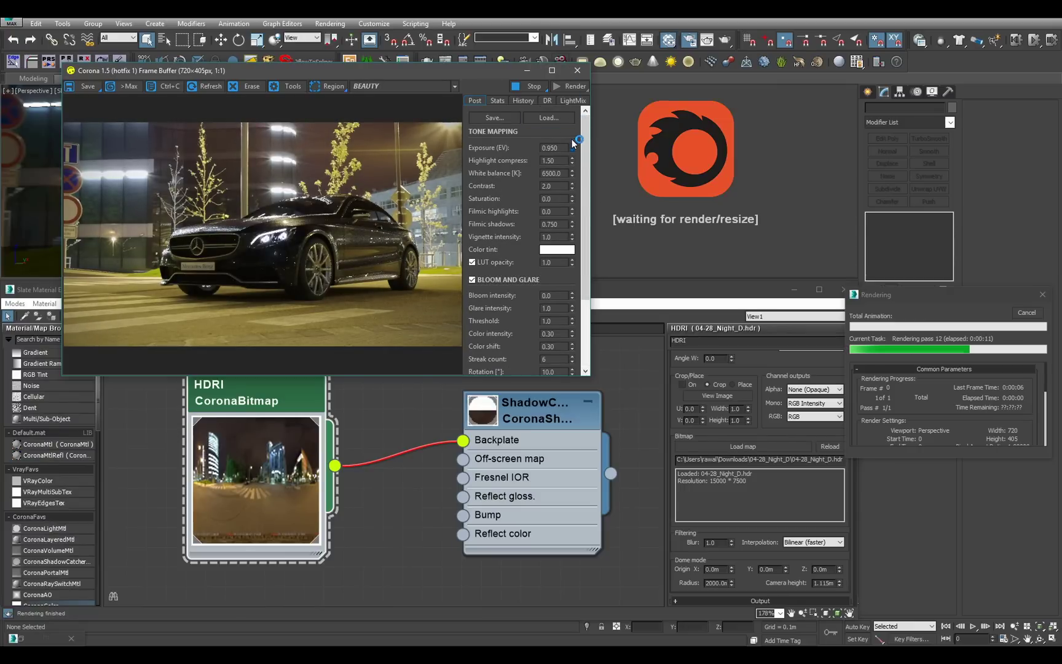